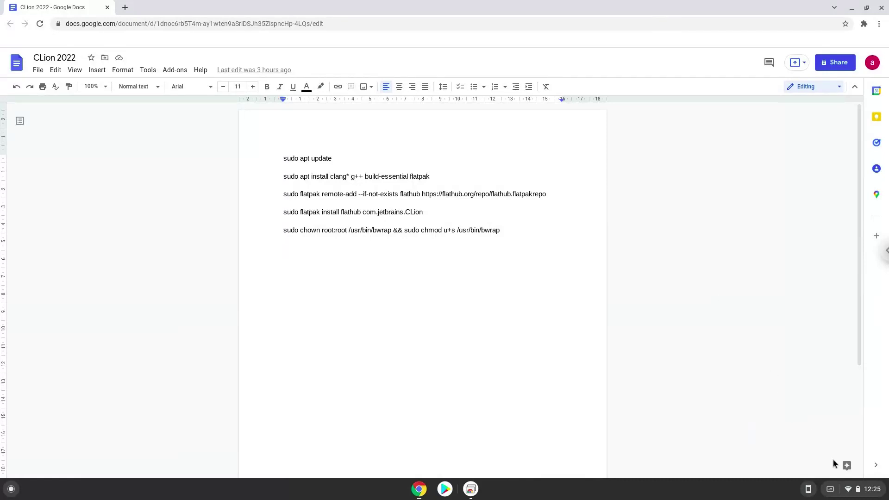
- Open the Quick Settings panel from the ChromeOS status tray
left_click(853, 489)
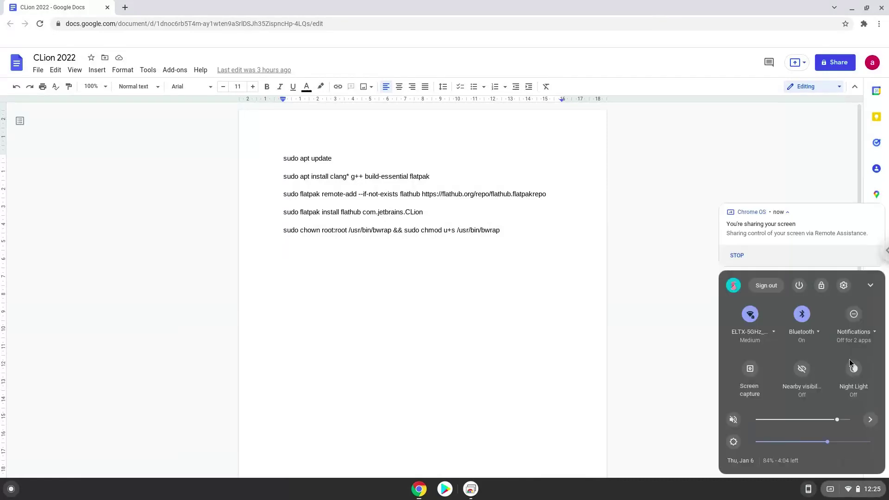
- Open Settings and go to Advanced > Developers to find the Linux development environment option
left_click(844, 286)
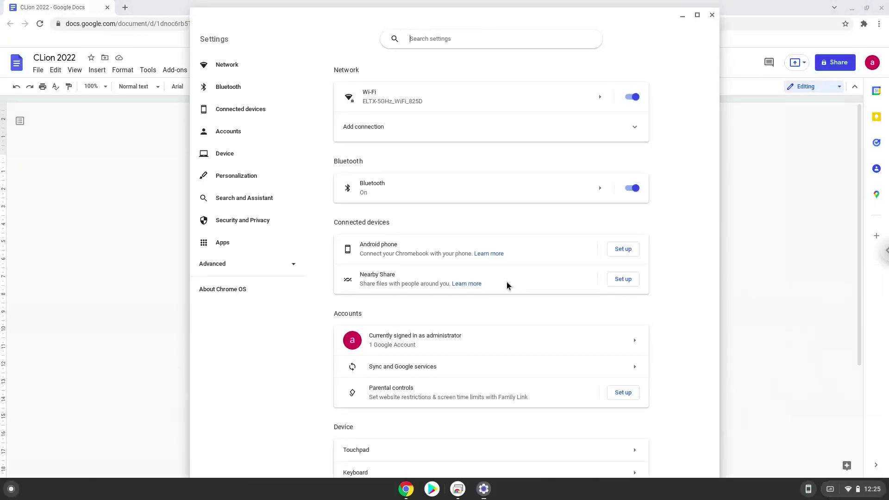
left_click(262, 267)
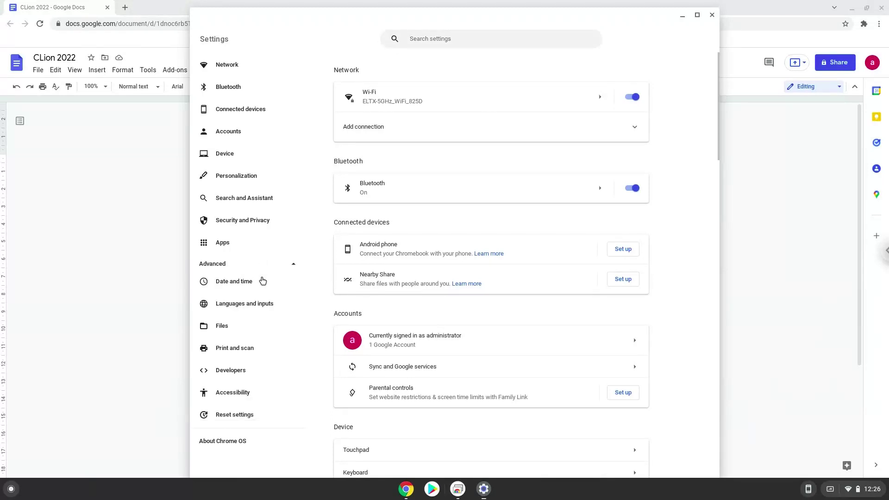
left_click(254, 371)
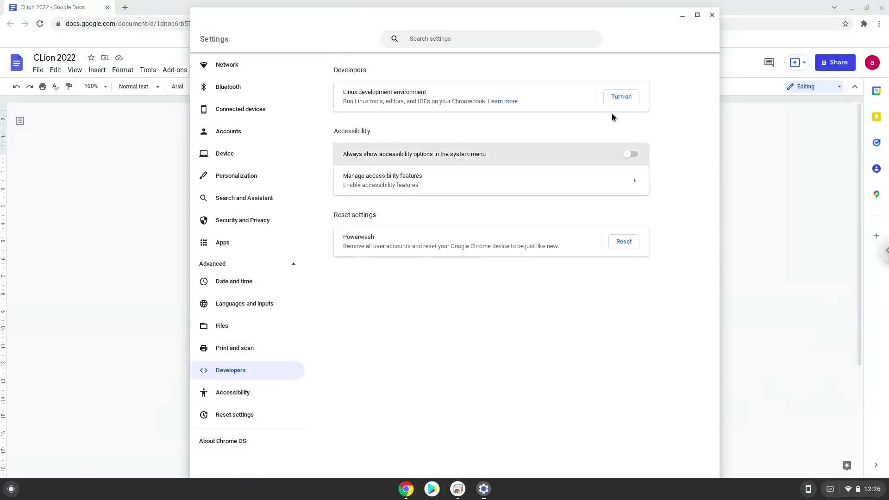
- Turn on the Linux development environment through Next and Install, then close the resulting Terminal
left_click(622, 97)
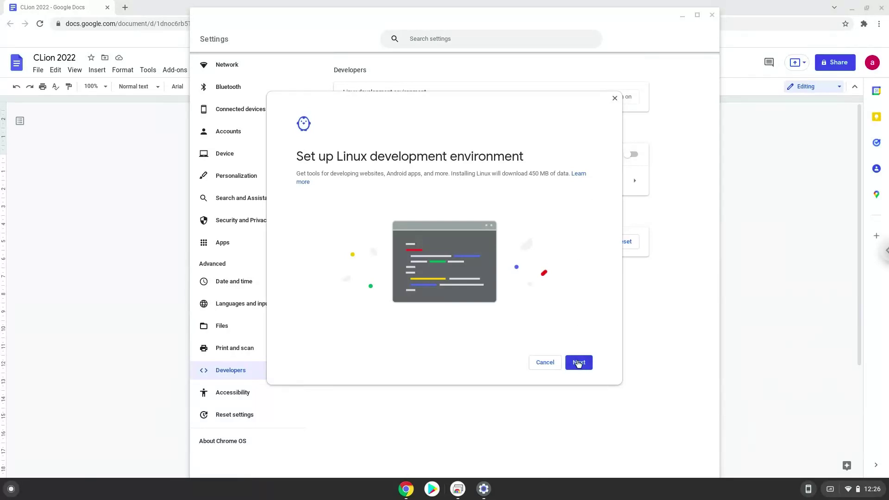
left_click(579, 362)
left_click(577, 362)
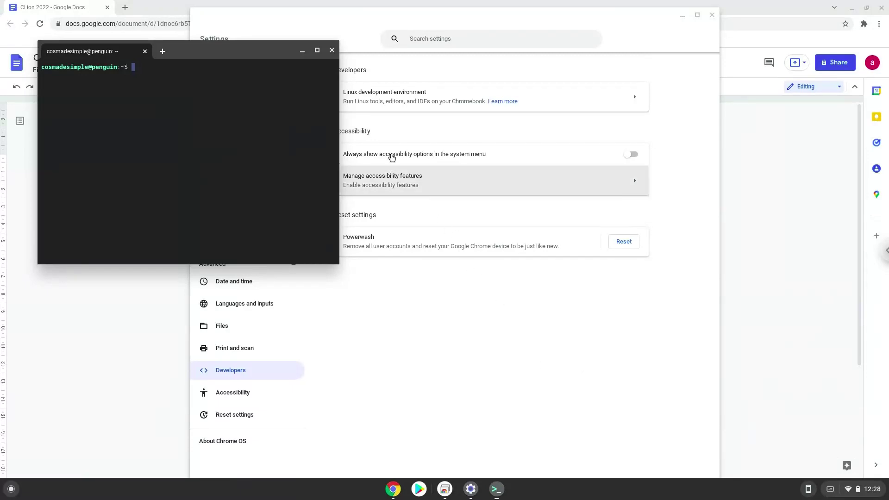
left_click(332, 53)
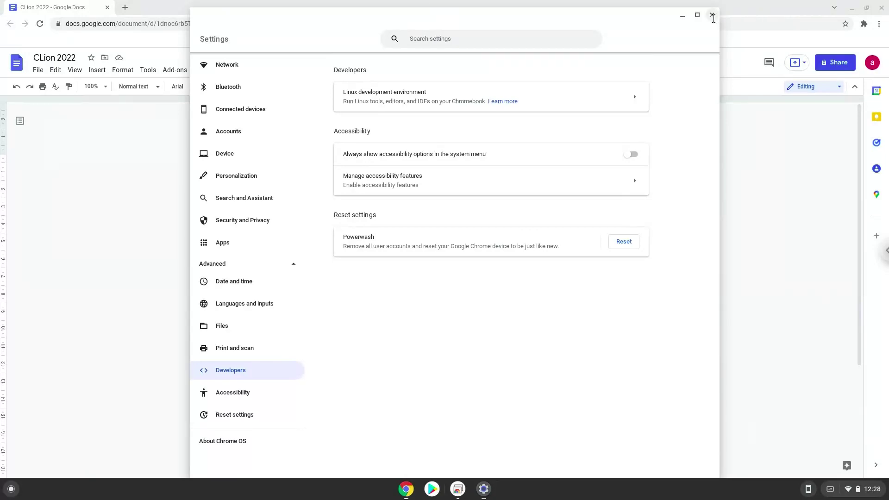
- Close the Settings window and copy the 'sudo apt update' line from the Docs command list
left_click(712, 15)
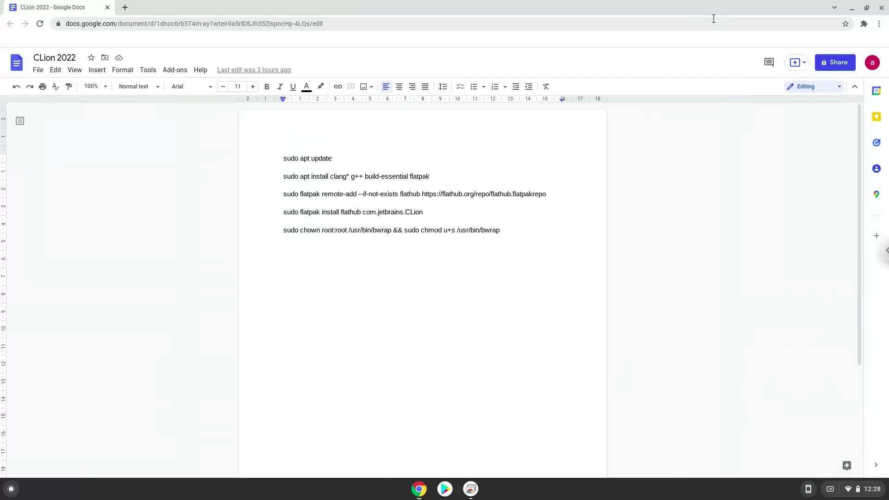
triple_click(327, 159)
right_click(326, 159)
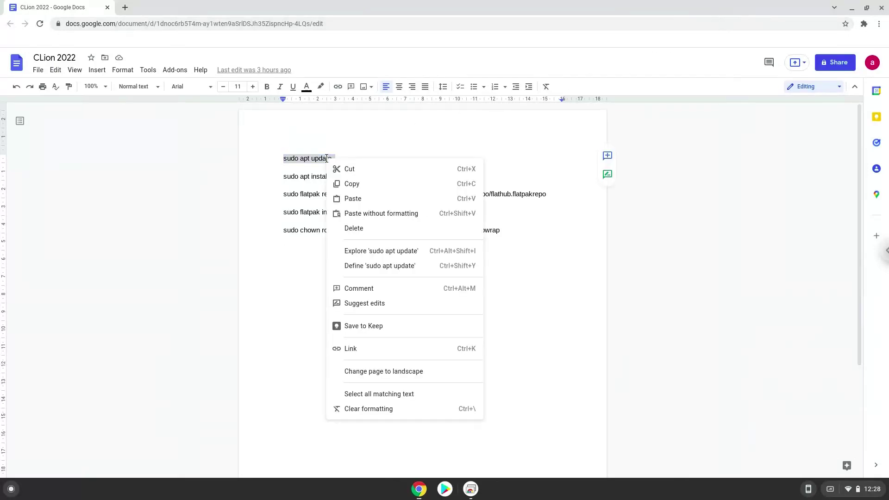
left_click(351, 184)
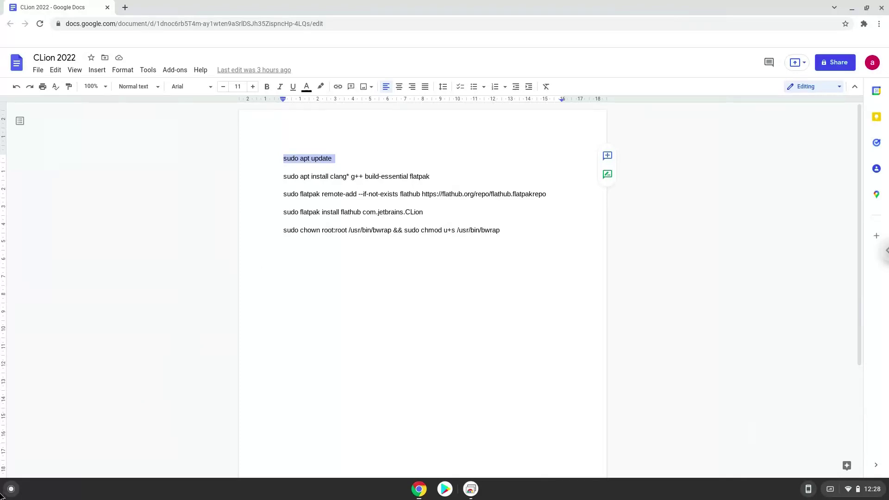
- Launch the Terminal app from the launcher search
left_click(11, 489)
type("t")
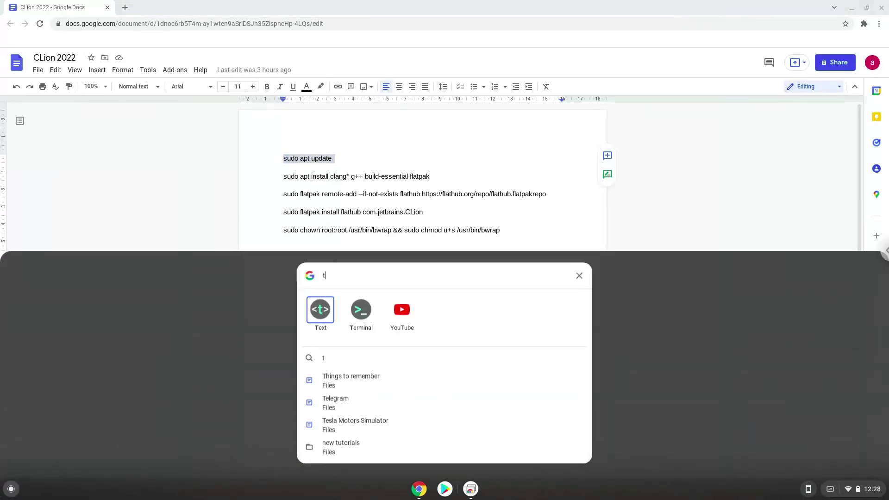
type("er")
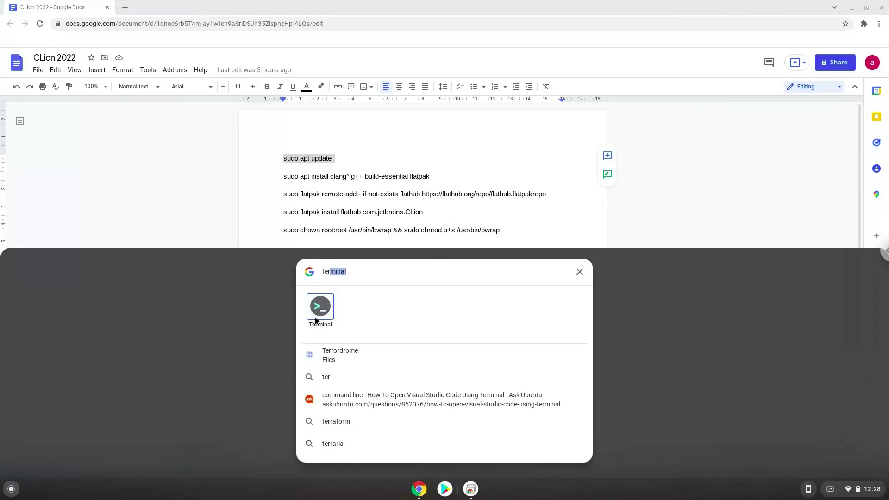
left_click(320, 309)
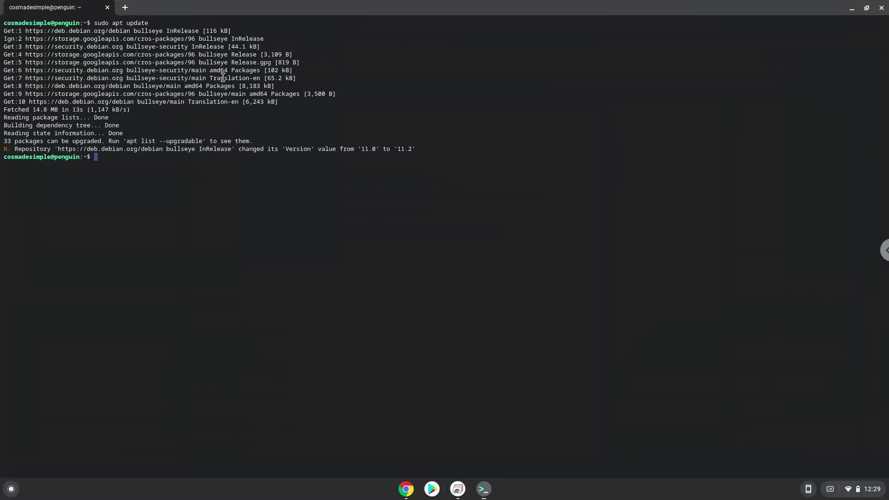
- Copy the 'sudo apt install clang* g++ build-essential flatpak' line from the CLion 2022 document
left_click(406, 490)
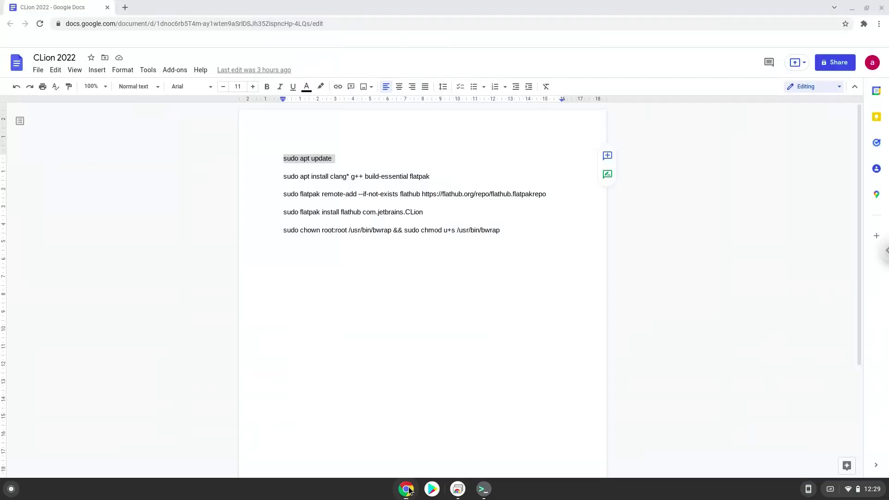
triple_click(340, 177)
right_click(339, 178)
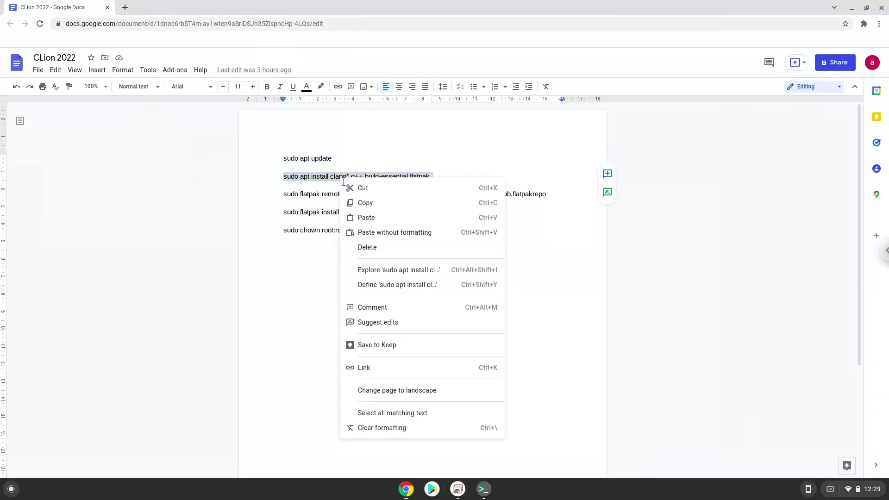
left_click(362, 203)
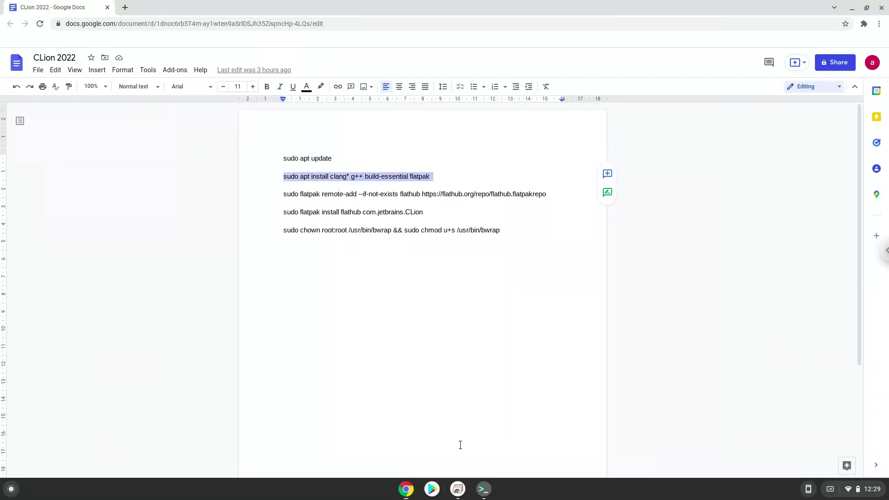
- Paste and run the package install command in Terminal, confirming the installation
left_click(483, 489)
key("ctrl+shift+v")
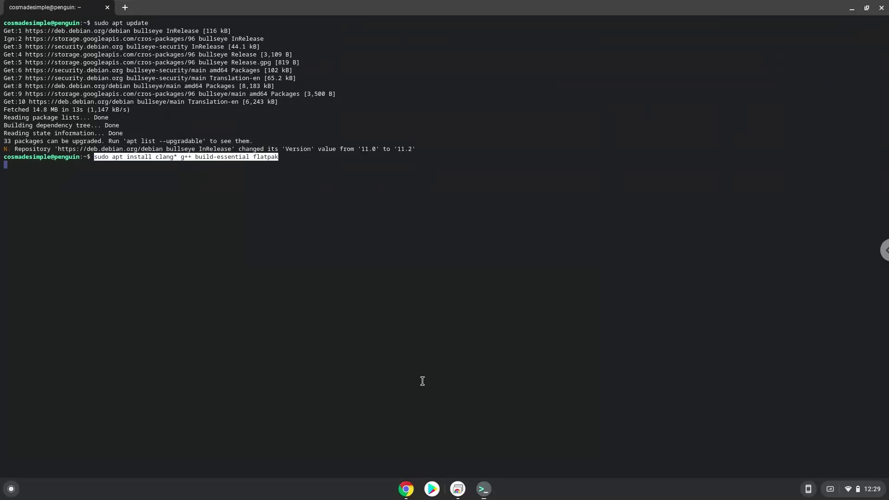
key("Return")
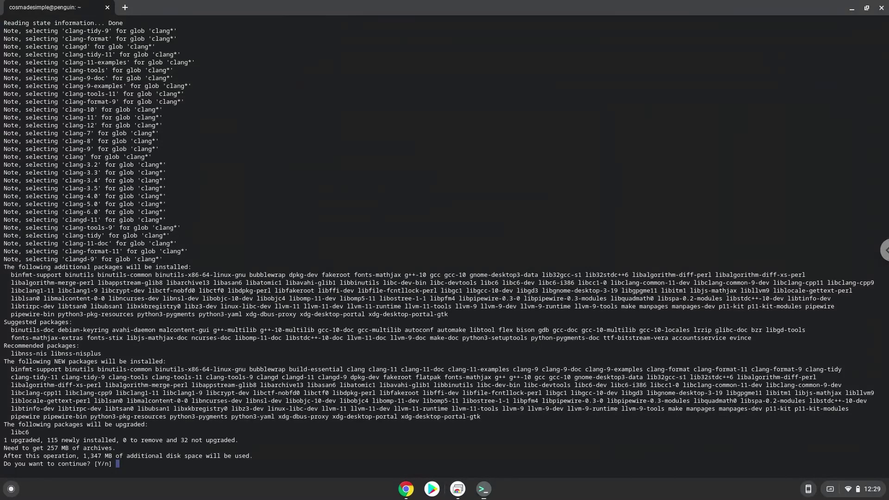
key("Return")
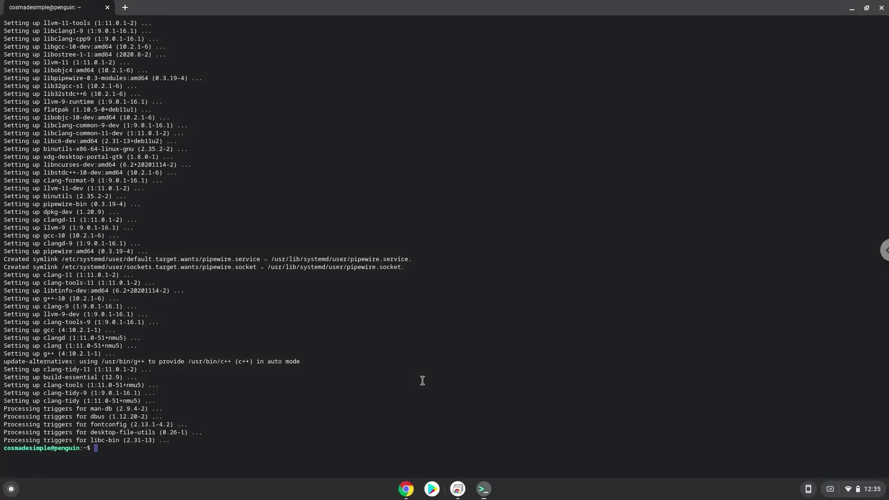
- Copy the Flathub 'flatpak remote-add' line from Docs and run it in Terminal
left_click(407, 491)
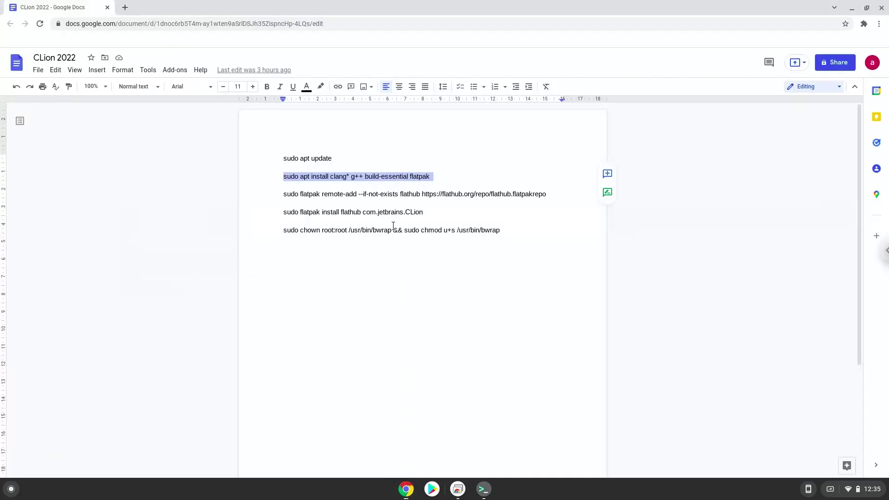
triple_click(392, 193)
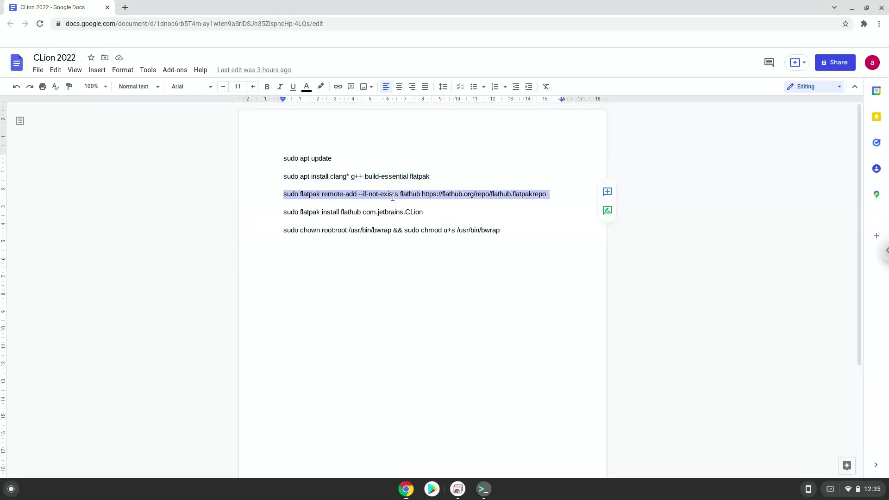
right_click(393, 200)
left_click(418, 222)
left_click(484, 491)
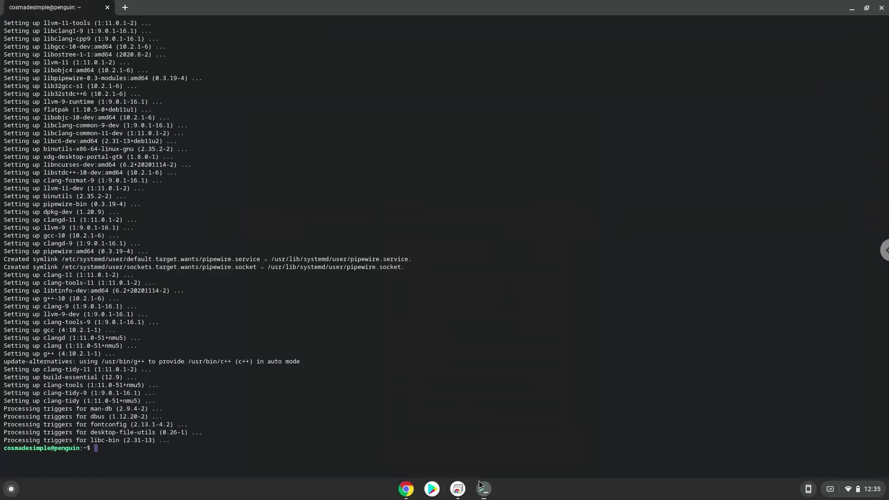
key("ctrl+shift+v")
key("Return")
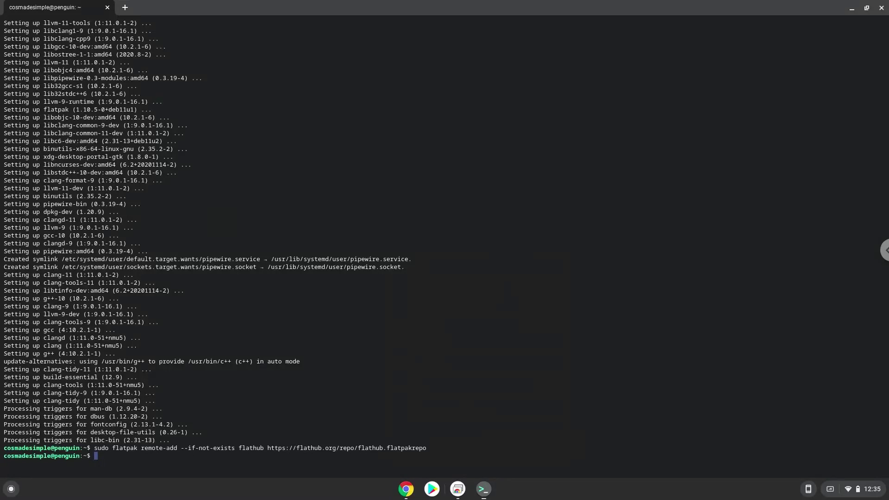
- Copy the 'flatpak install flathub com.jetbrains.CLion' line from the Docs command list
left_click(407, 490)
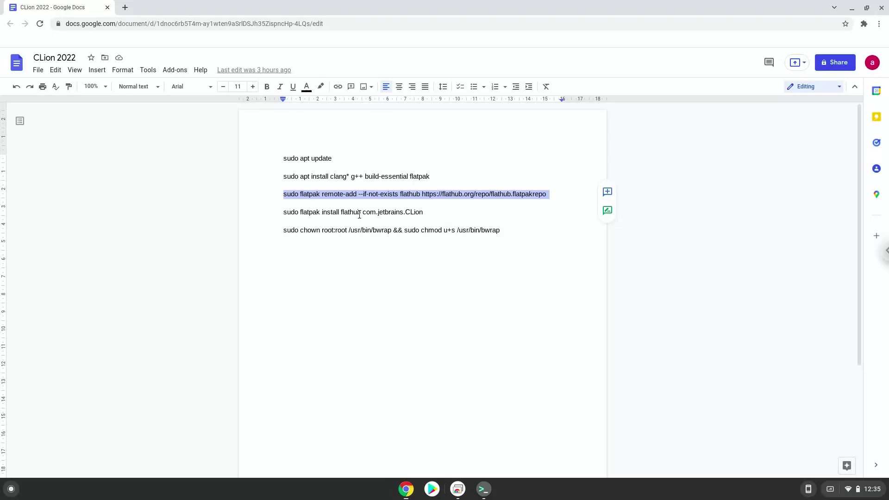
left_click(360, 212)
triple_click(360, 211)
right_click(360, 213)
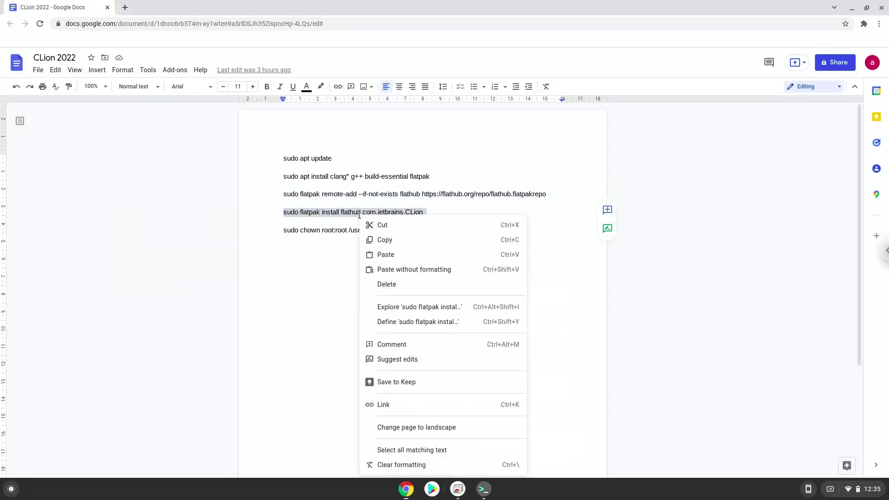
left_click(382, 243)
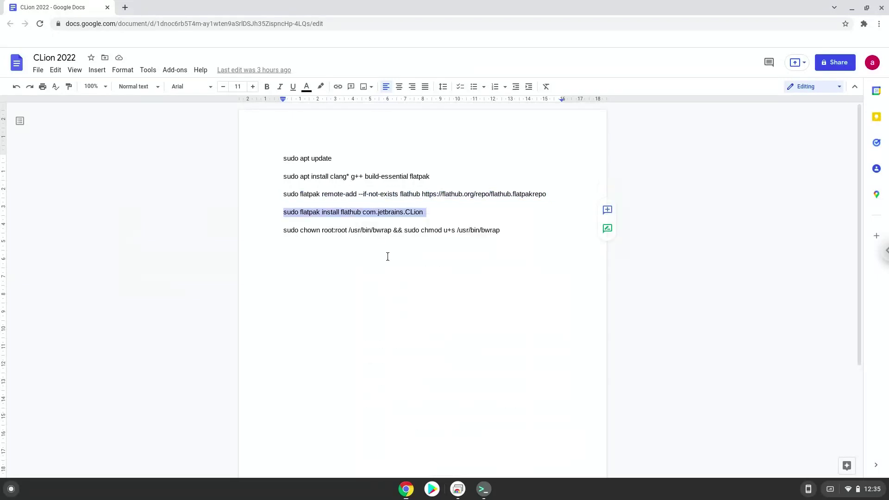
- Run the CLion install in Terminal, confirm with Y, and clear stray prompt characters
left_click(483, 489)
key("ctrl+shift+v")
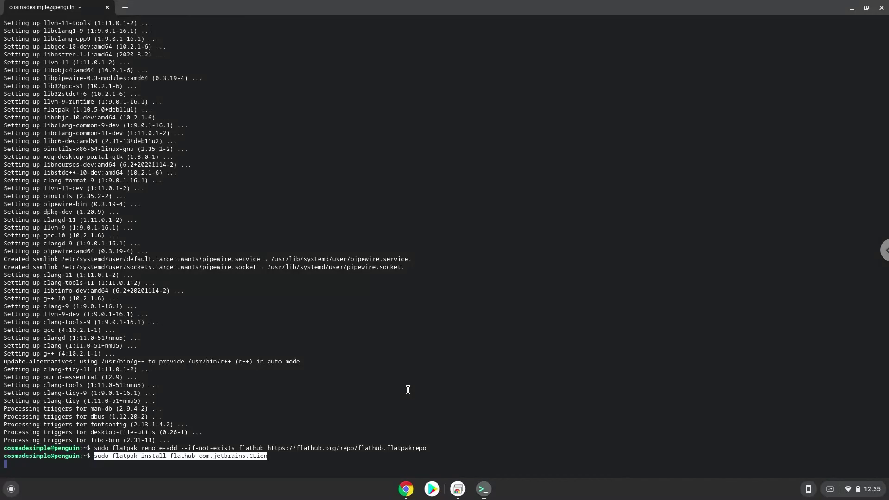
key("Return")
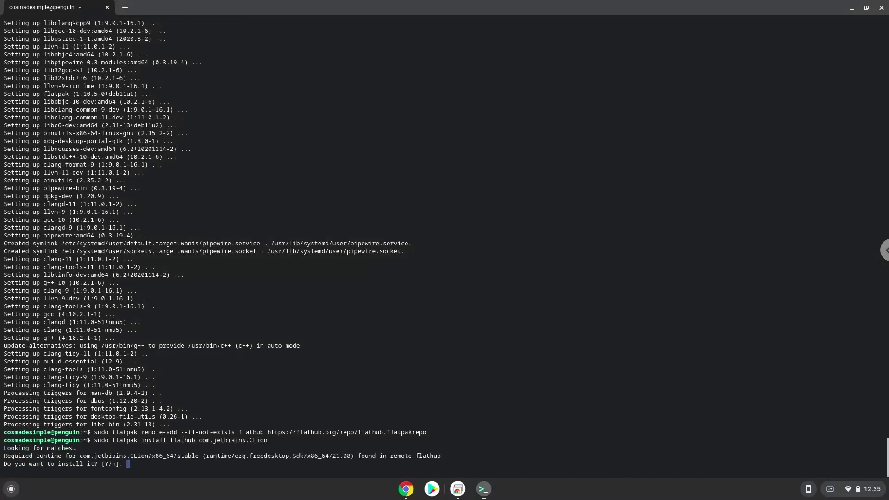
key("Return")
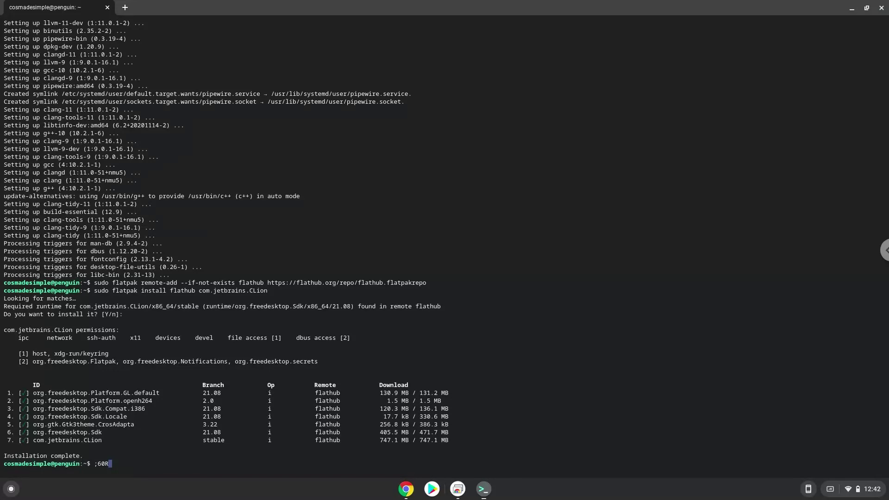
key("BackSpace")
key("BackSpace")
key("BackSpace")
- Copy the 'sudo chown root:root /usr/bin/bwrap && sudo chmod u+s /usr/bin/bwrap' line from Docs
left_click(405, 489)
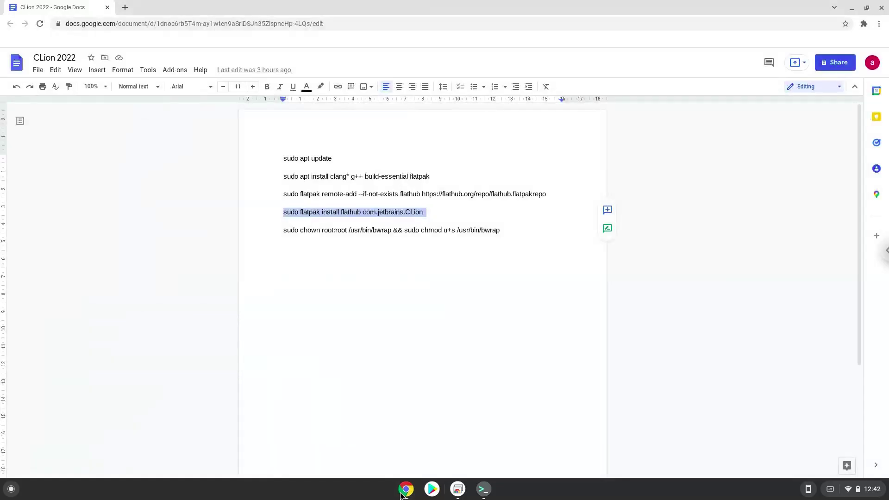
left_click(332, 230)
triple_click(332, 230)
right_click(333, 230)
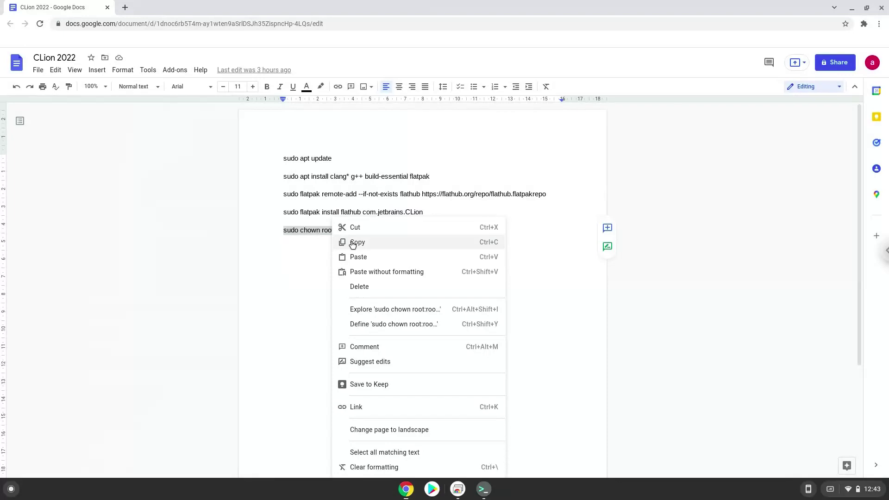
left_click(357, 242)
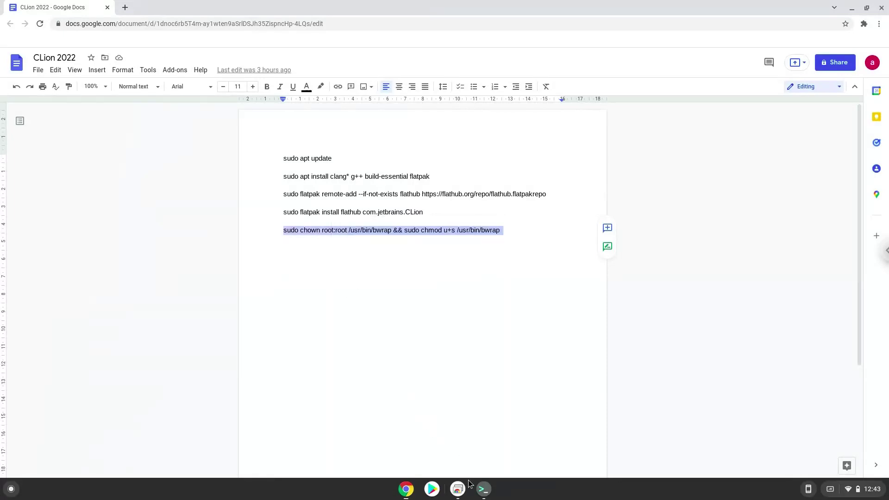
- Paste and run the bwrap ownership and setuid command in Terminal
left_click(484, 489)
key("ctrl+shift+v")
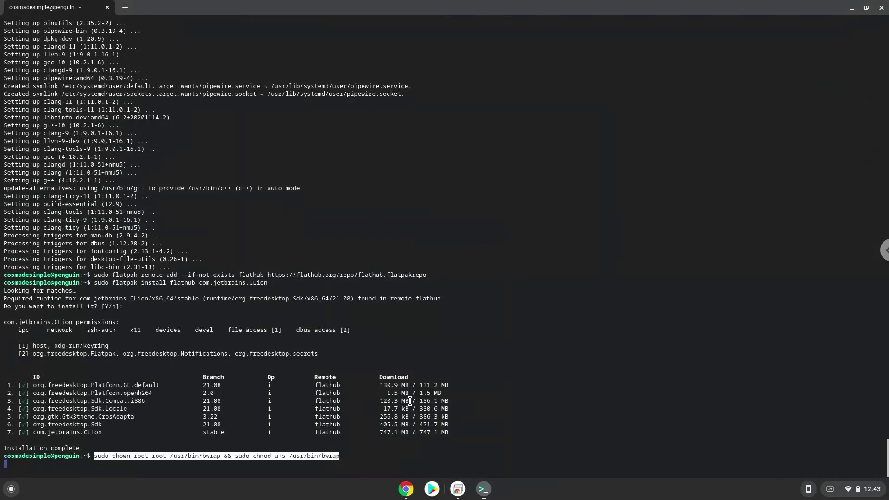
key("Return")
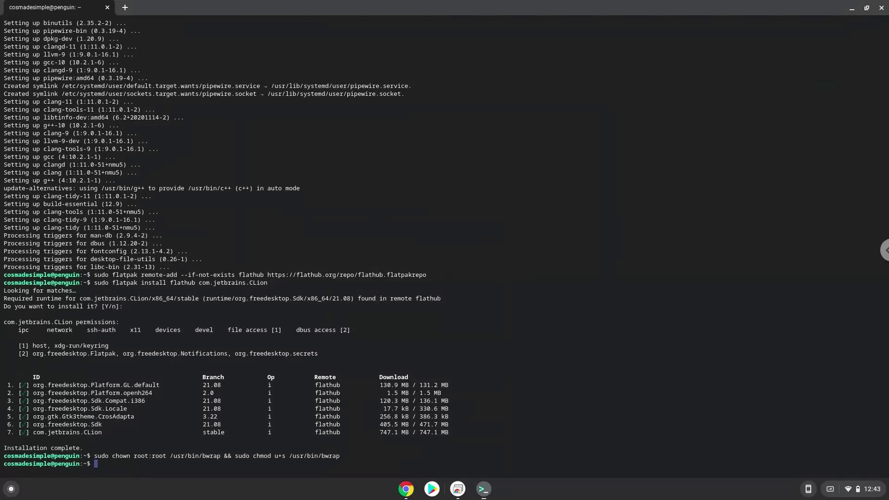